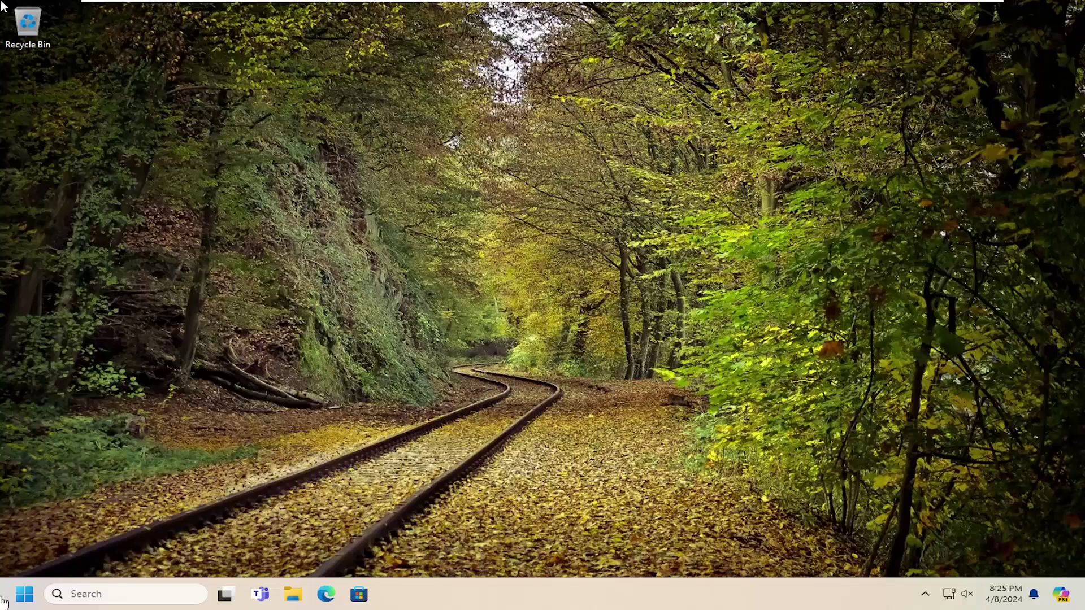
- Search Start for 'troubleshoot' and go to the Other troubleshooters list in Troubleshoot settings
left_click(22, 595)
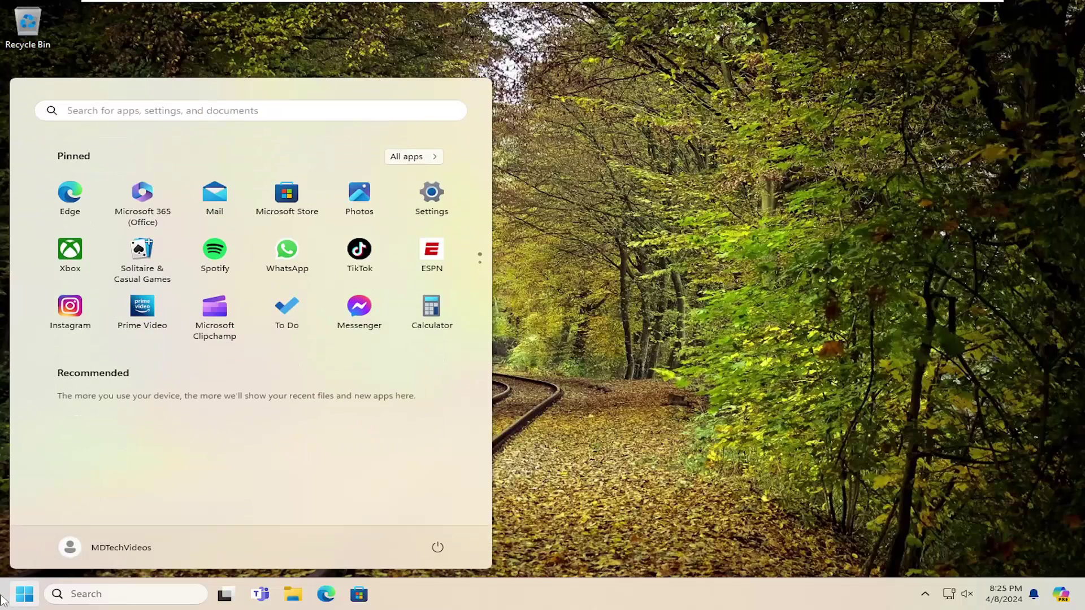
type("troubleshoot")
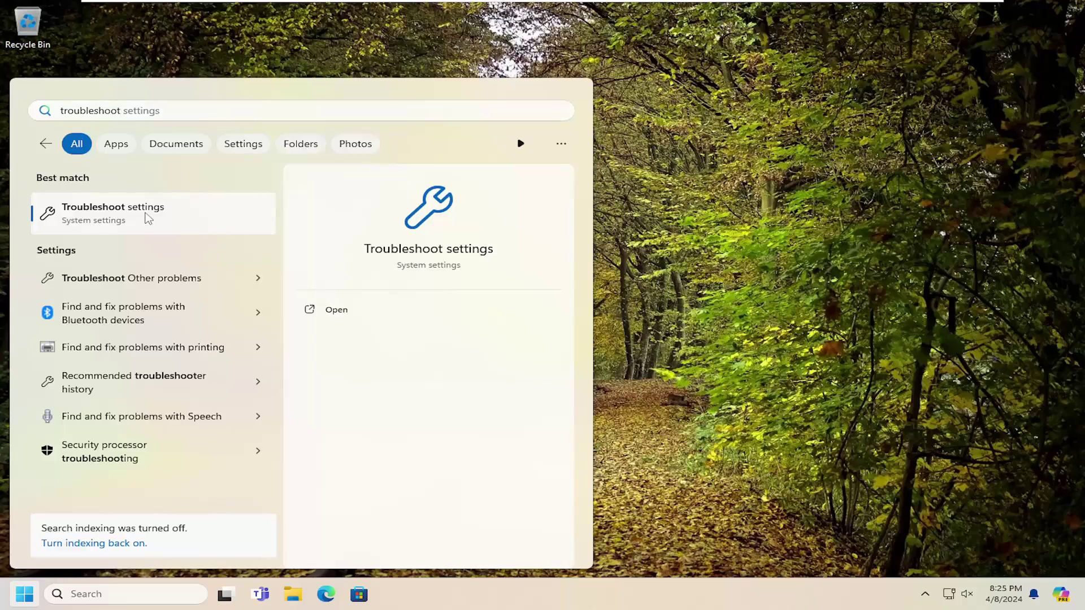
left_click(194, 219)
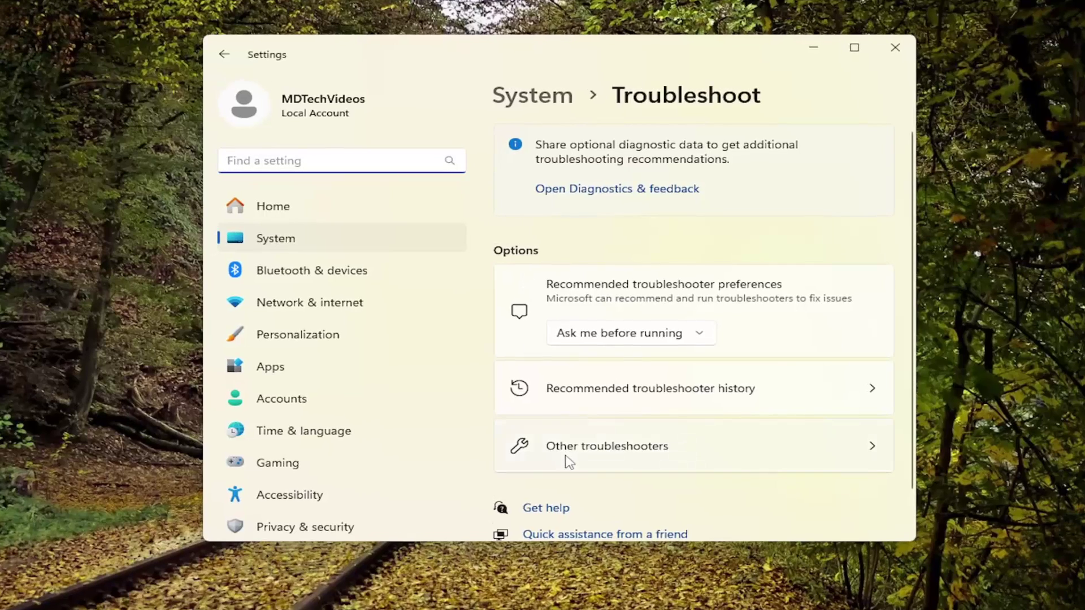
left_click(568, 461)
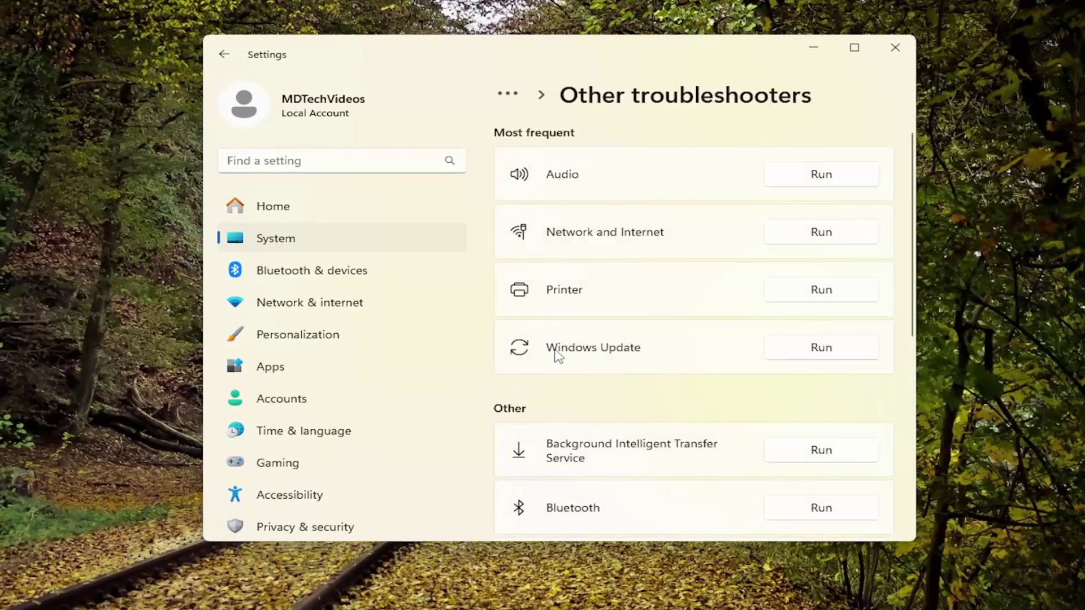
- Run the Windows Update troubleshooter to completion, then close it and Settings
left_click(821, 345)
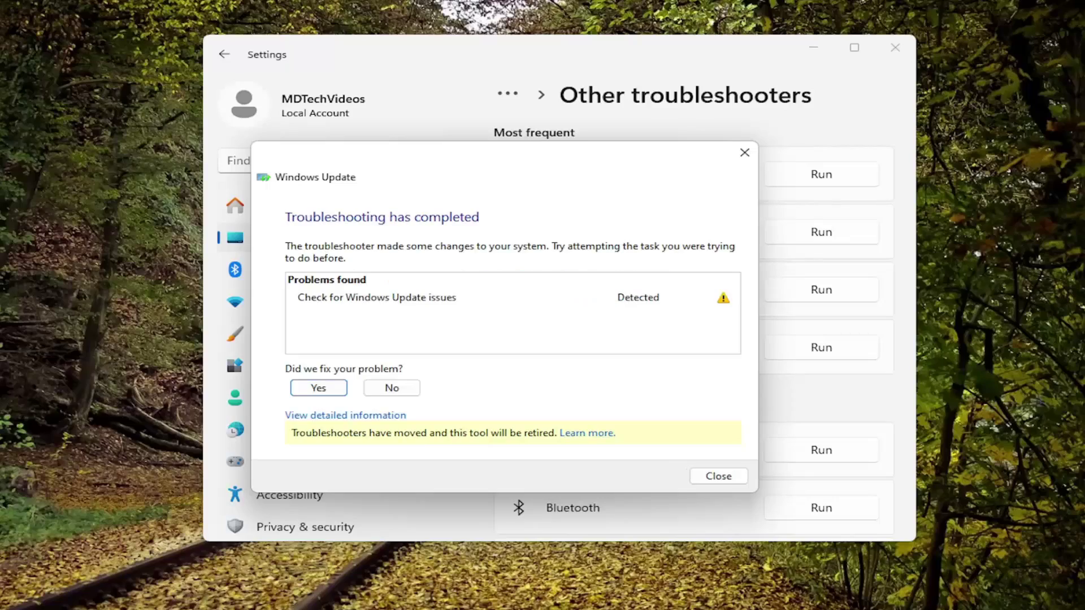
left_click(719, 476)
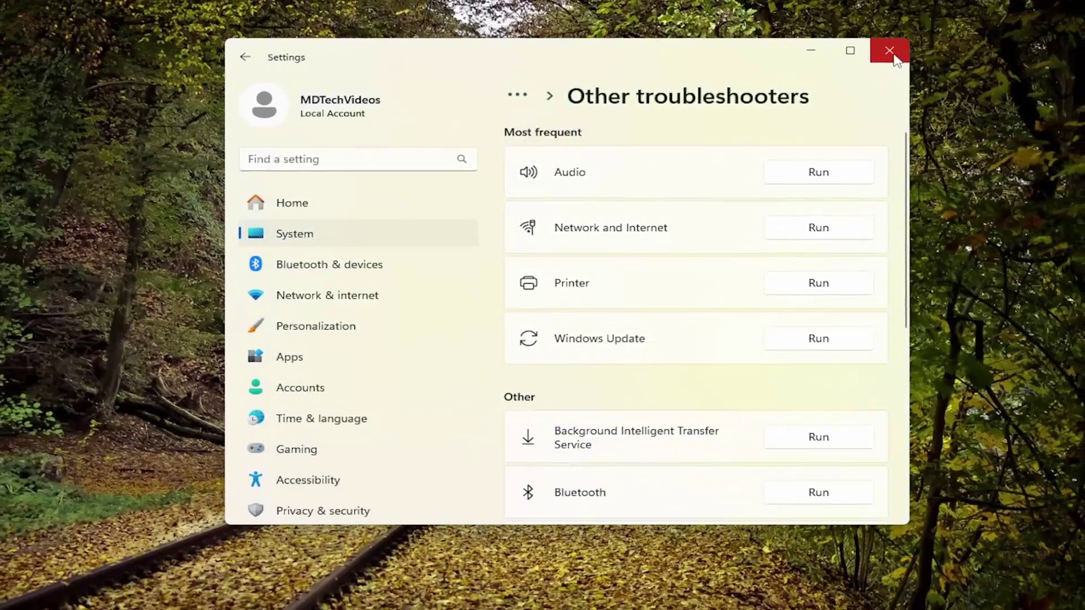
left_click(894, 49)
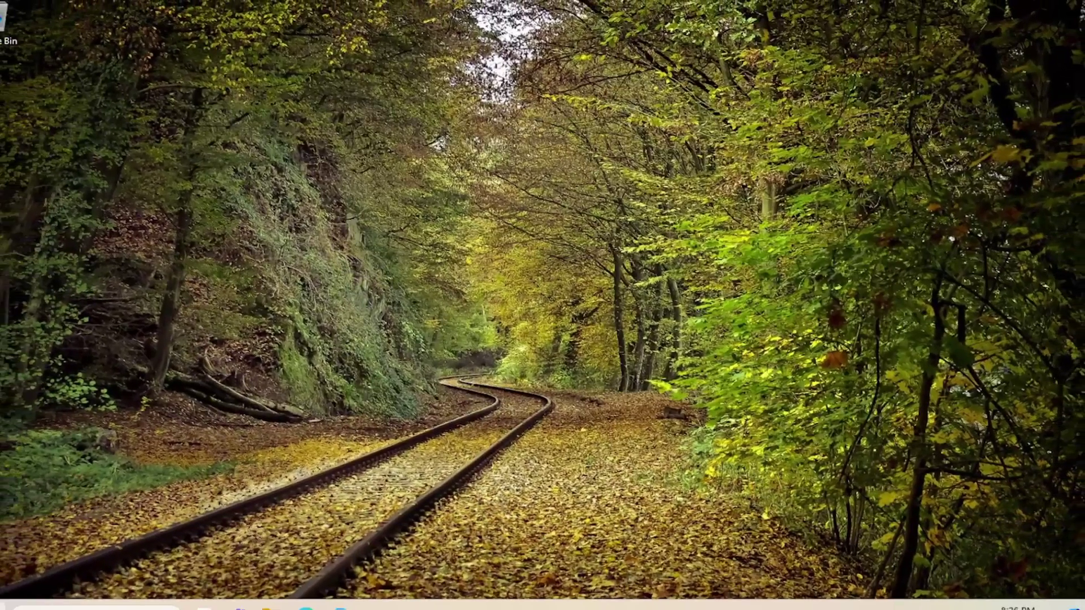
- Launch Device Manager from a Start menu search for 'device manager'
left_click(24, 594)
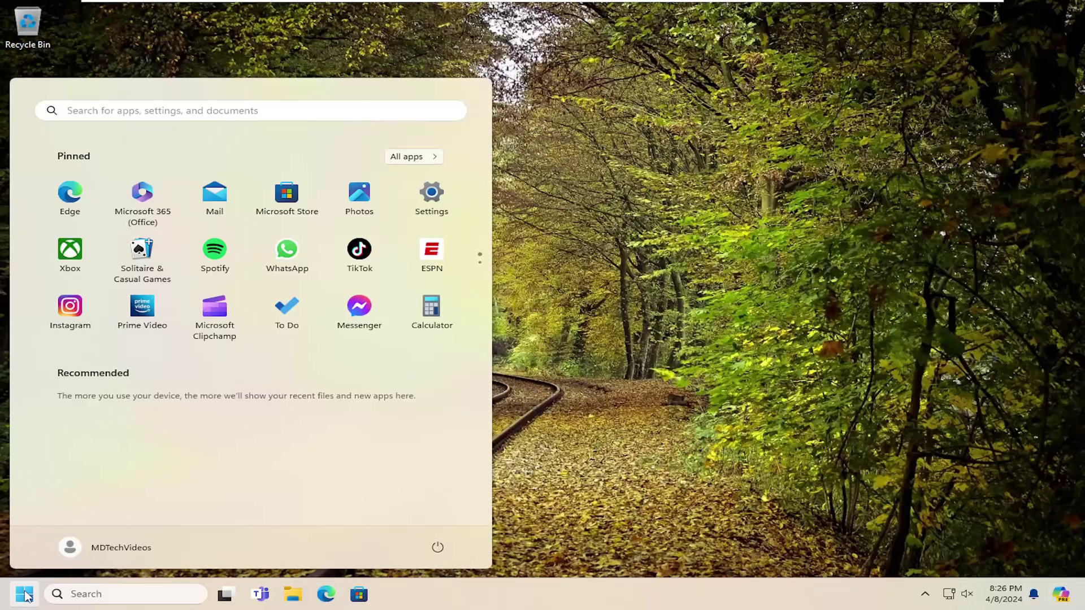
type("device manager")
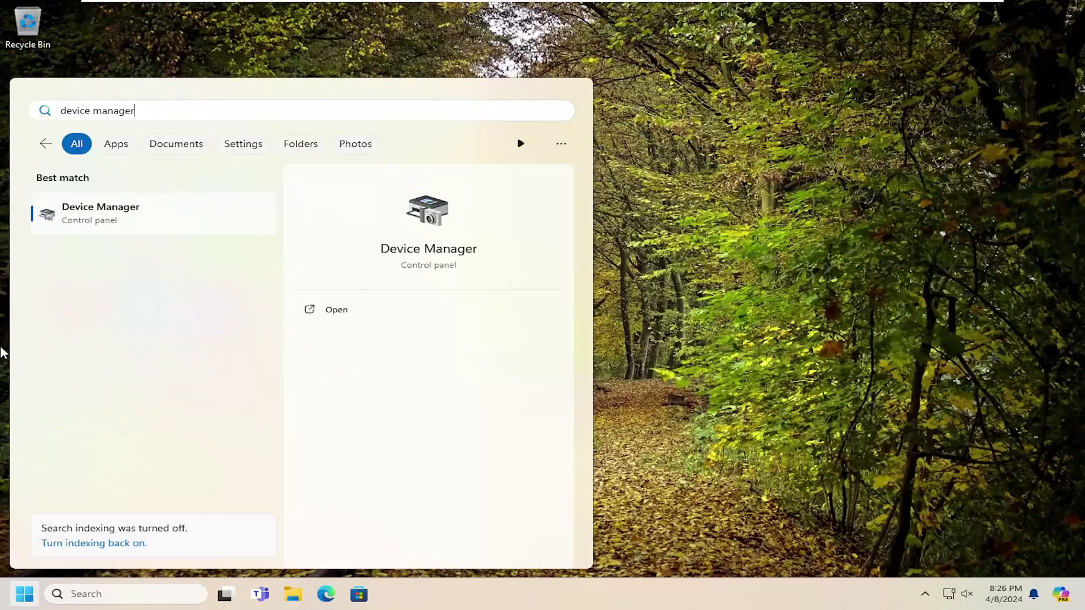
left_click(120, 213)
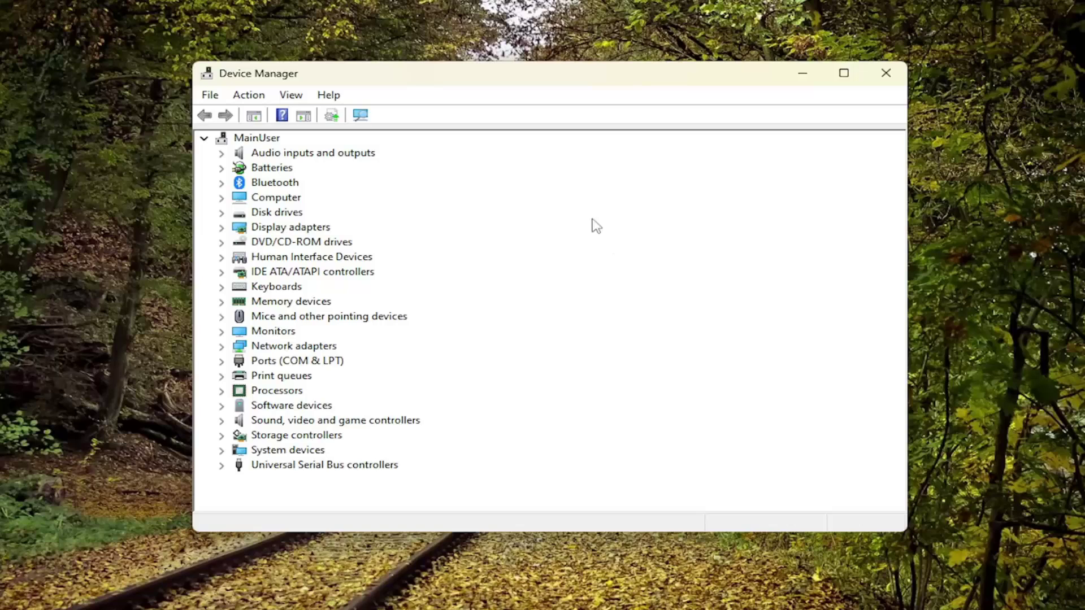
- Install the Audio Endpoint driver for Speakers (High Definition Audio Device), then close Device Manager
left_click(255, 153)
double_click(256, 156)
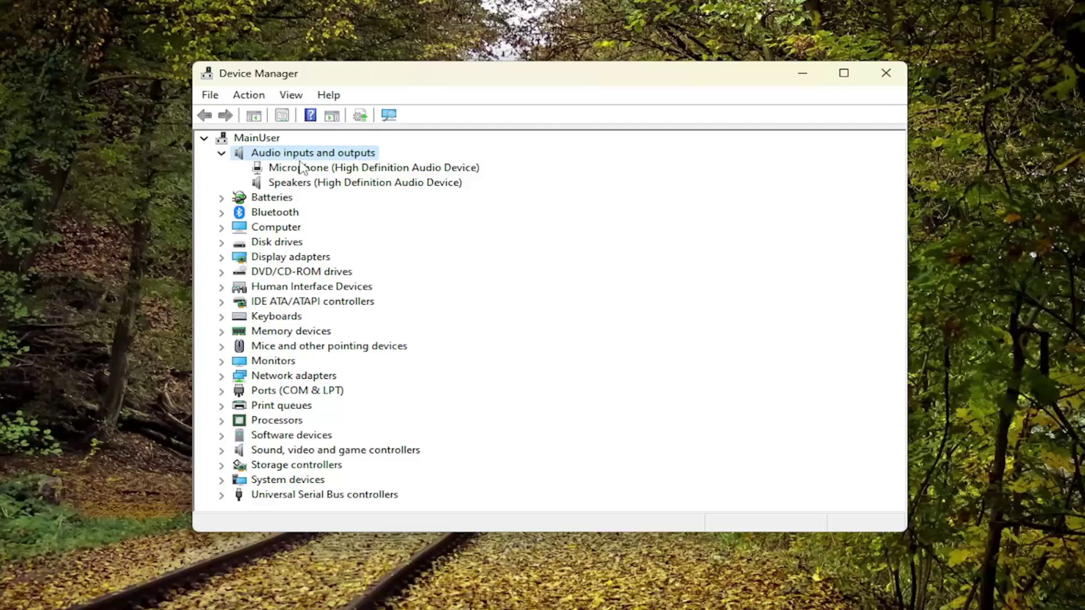
left_click(320, 186)
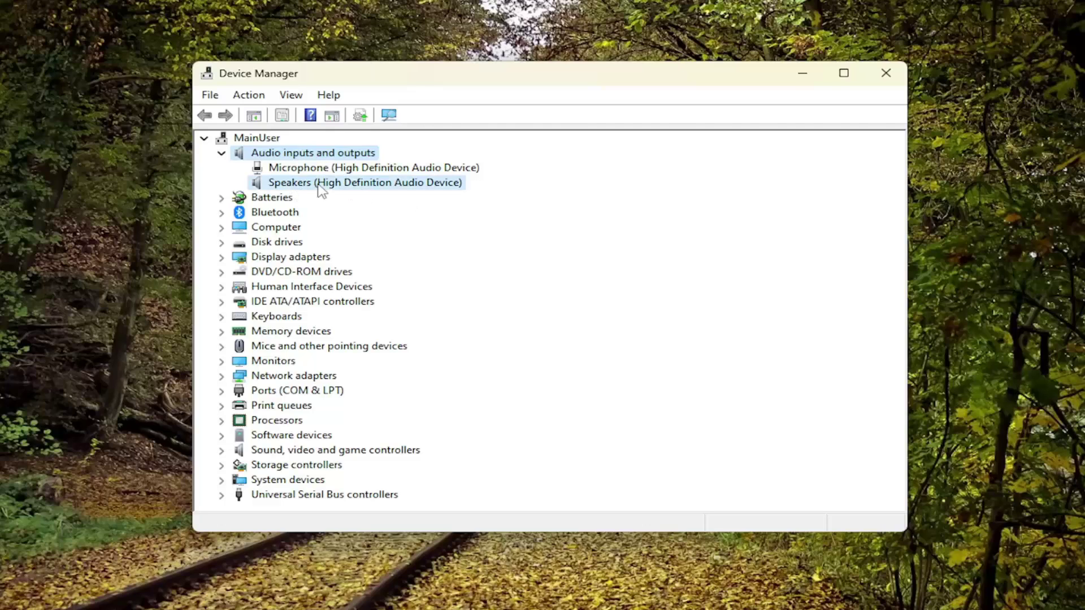
right_click(314, 182)
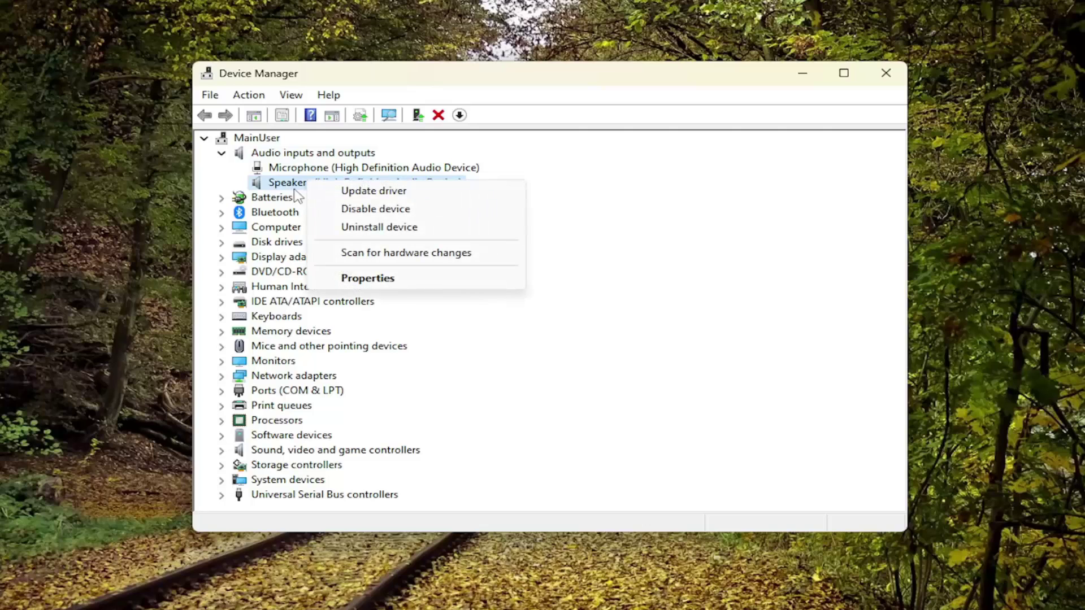
left_click(364, 193)
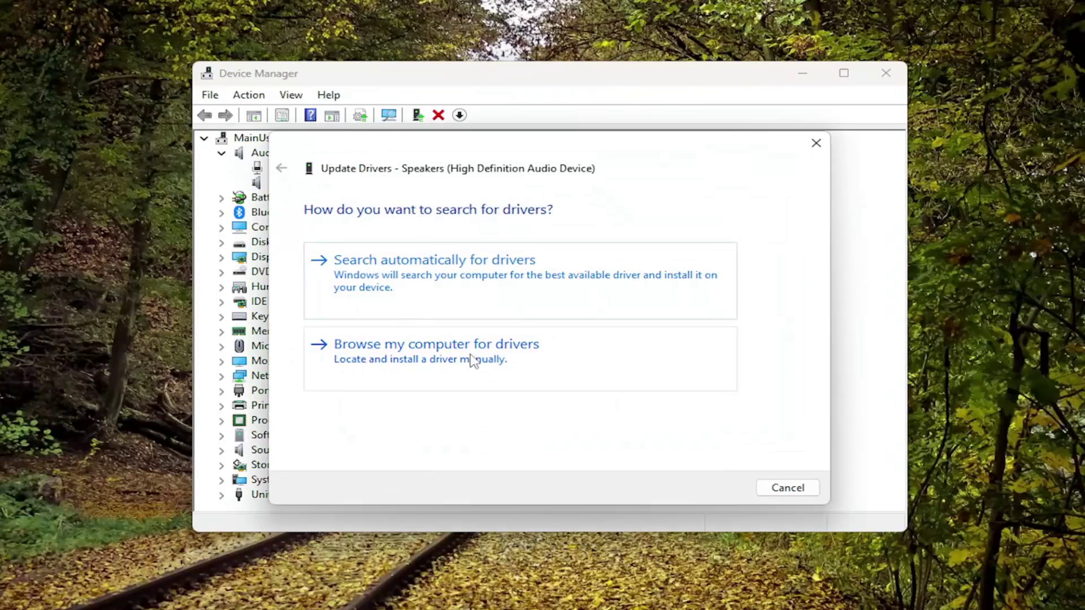
left_click(428, 367)
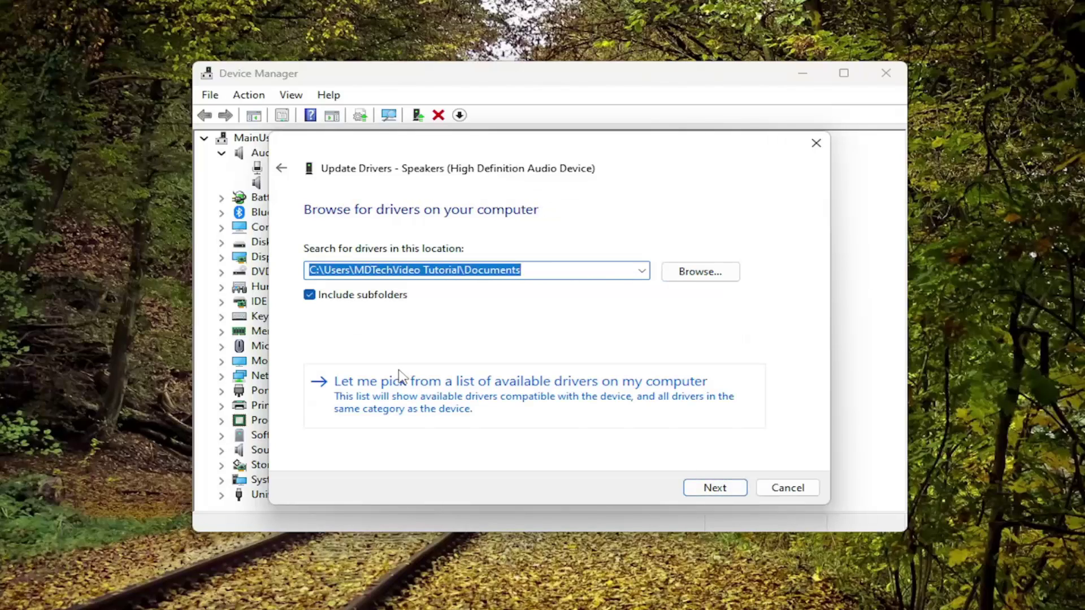
left_click(616, 401)
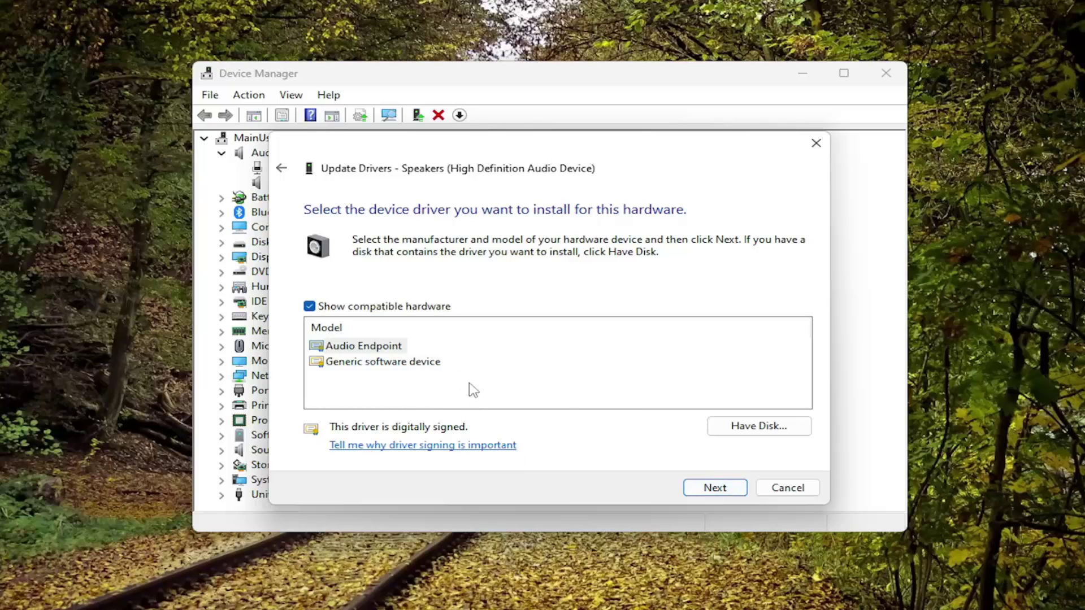
left_click(709, 489)
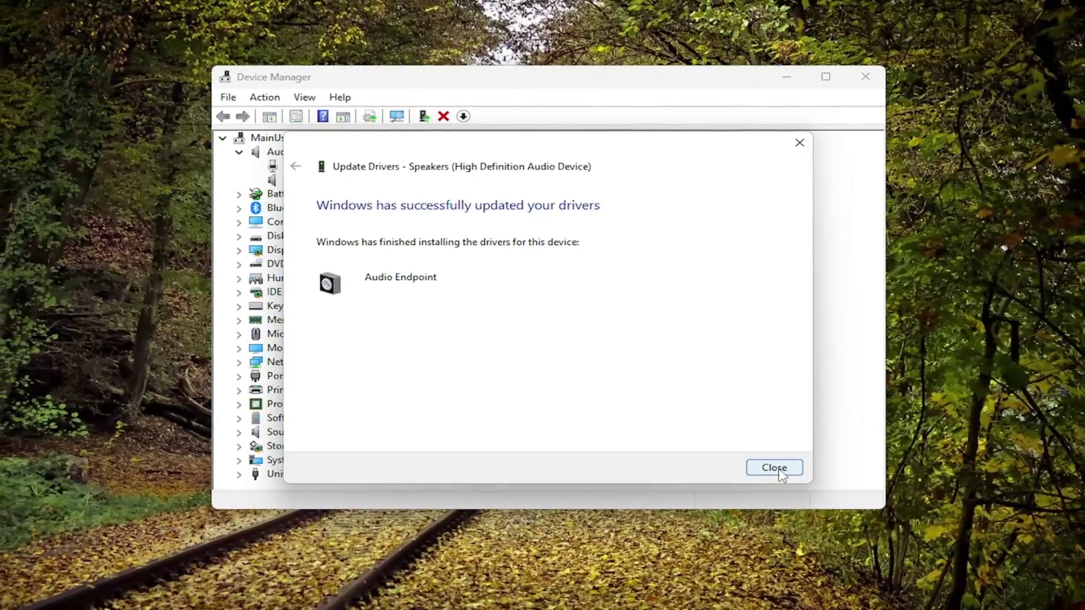
left_click(786, 487)
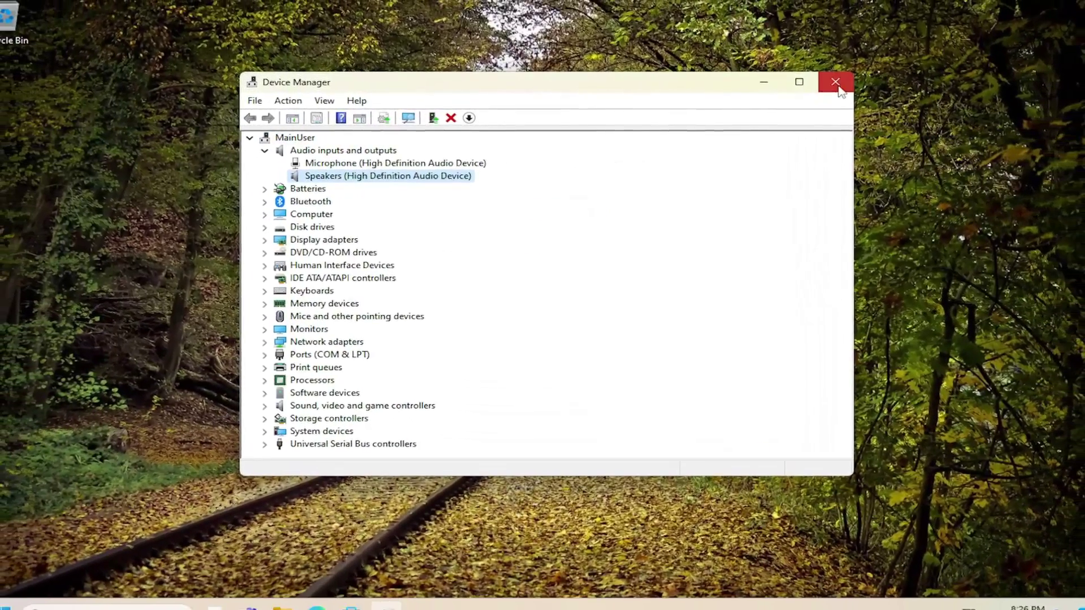
left_click(858, 78)
- Search 'cmd' and launch Command Prompt as administrator, approving the UAC prompt
left_click(14, 603)
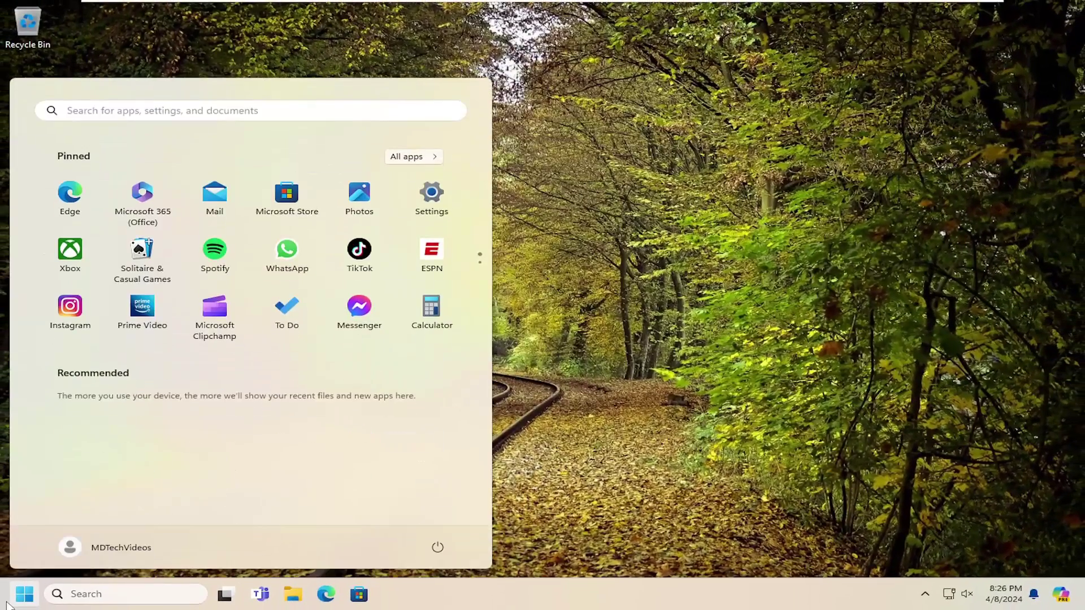
type("cmd")
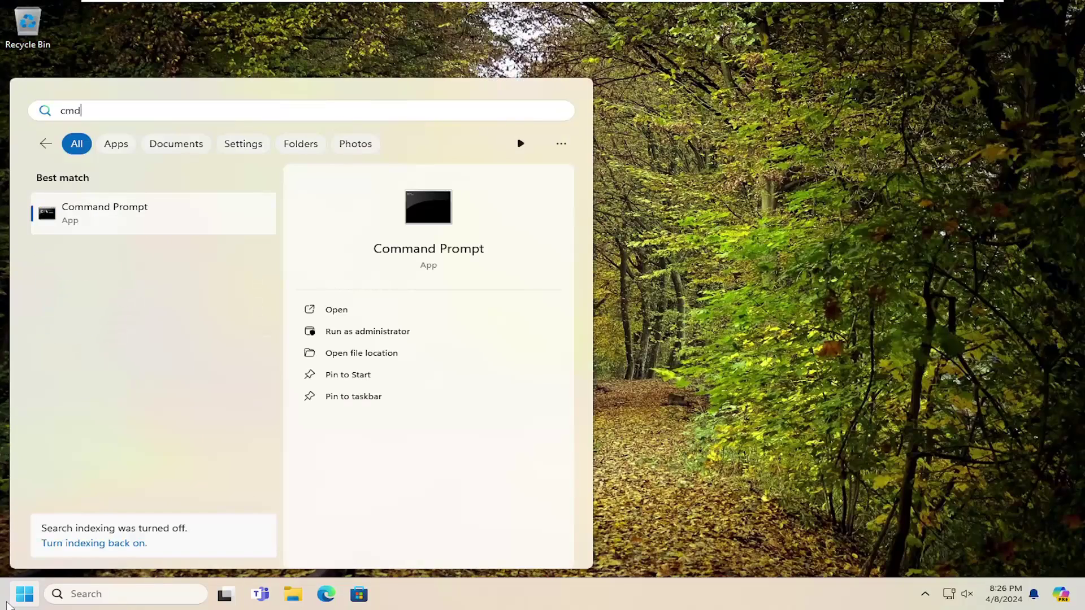
right_click(142, 222)
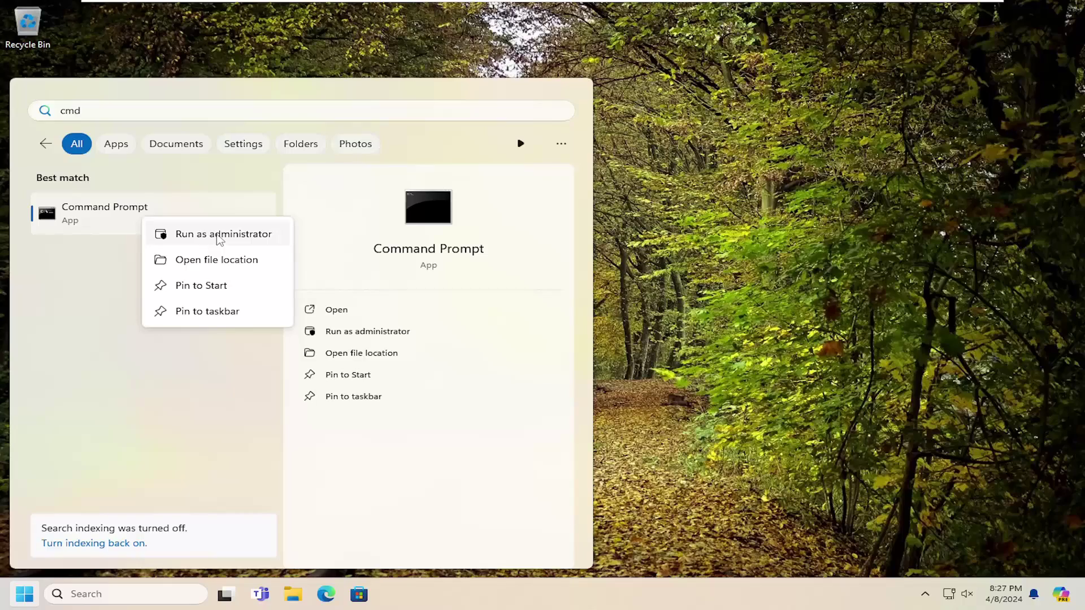
left_click(220, 235)
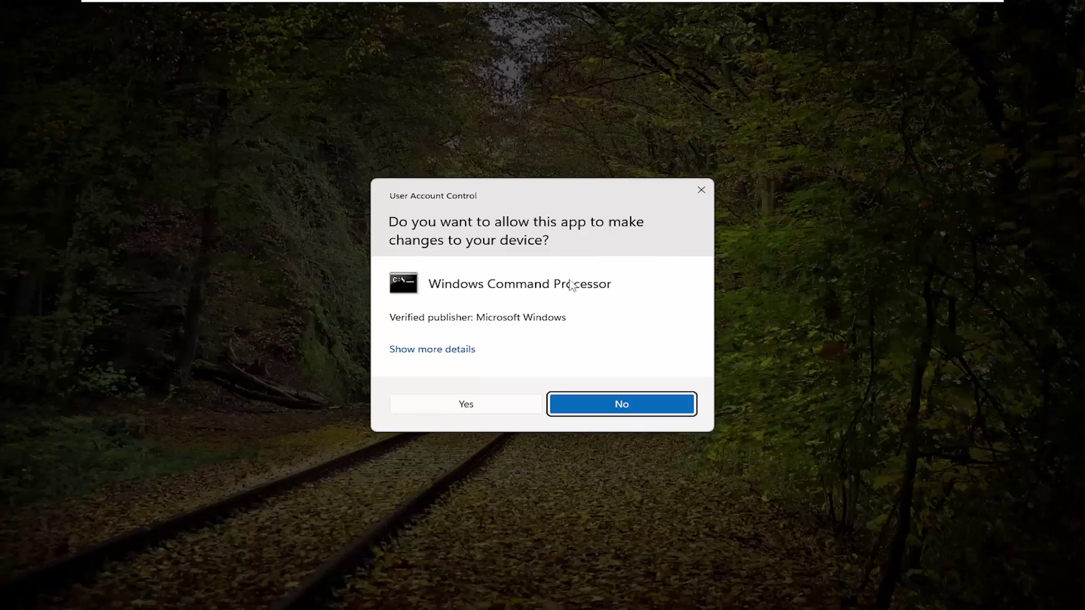
left_click(447, 403)
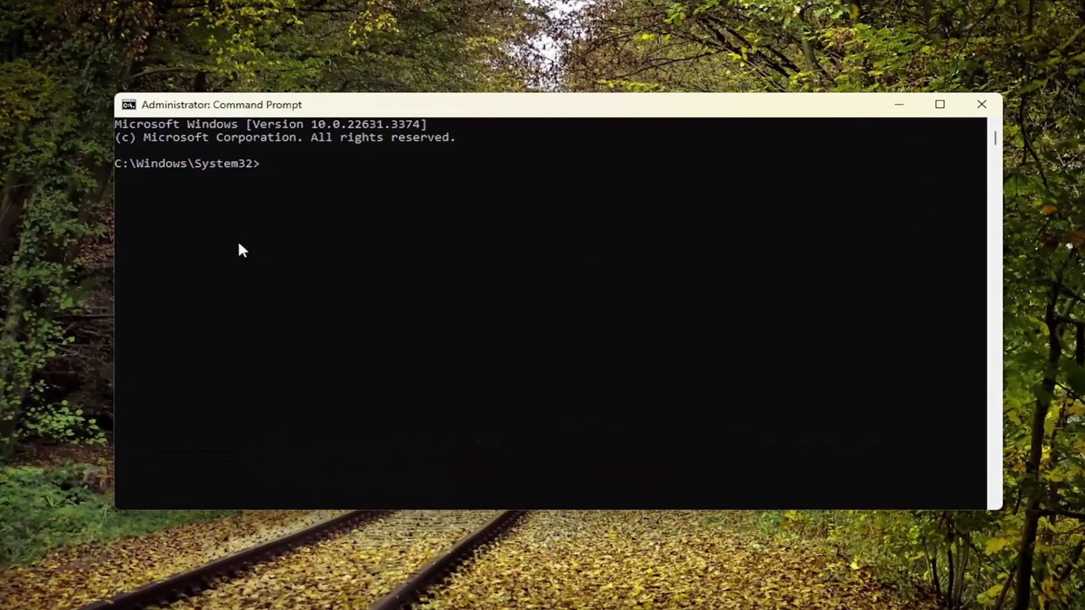
- Run sfc /scannow and let verification reach 100% with corrupt files repaired
left_click(277, 213)
type("sfc /scannow")
left_click(441, 176)
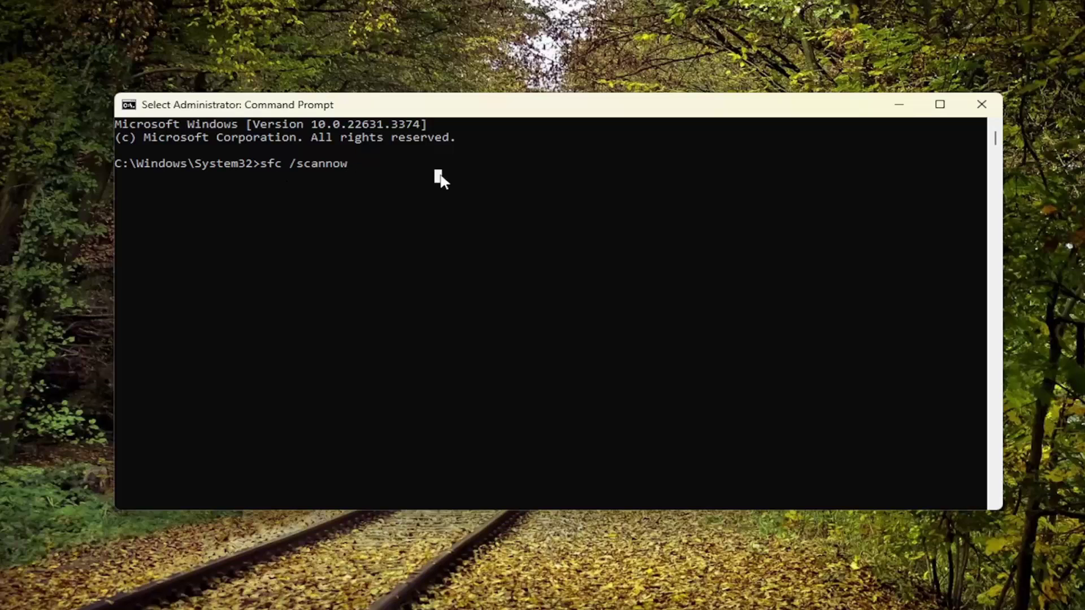
key("Return")
key("Return")
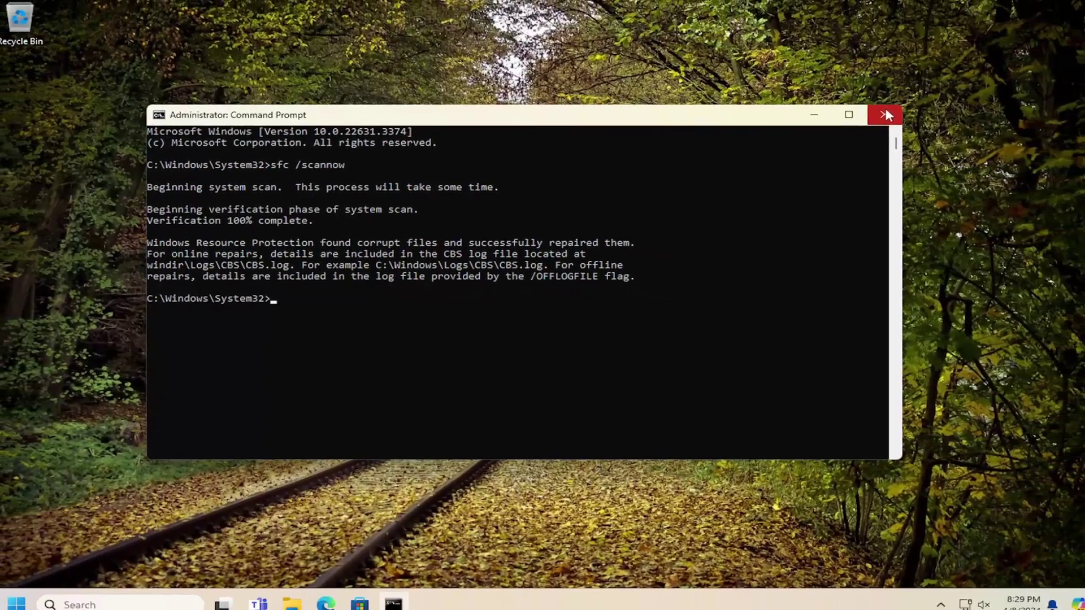
- Close Command Prompt and restart Windows from the Start button's Shut down or sign out menu
left_click(884, 115)
right_click(16, 603)
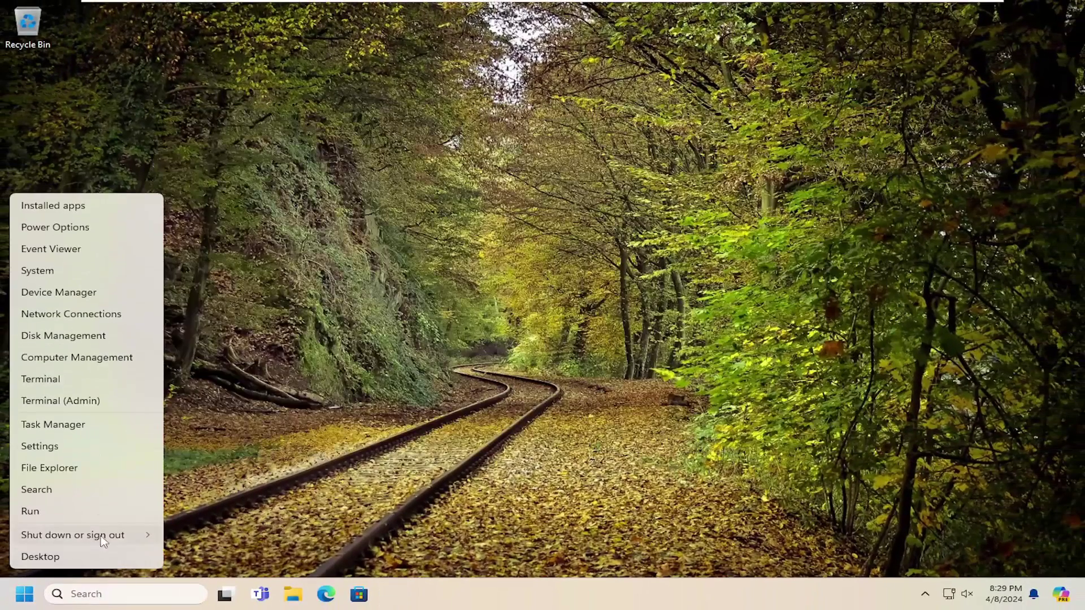
mouse_move(103, 541)
left_click(190, 531)
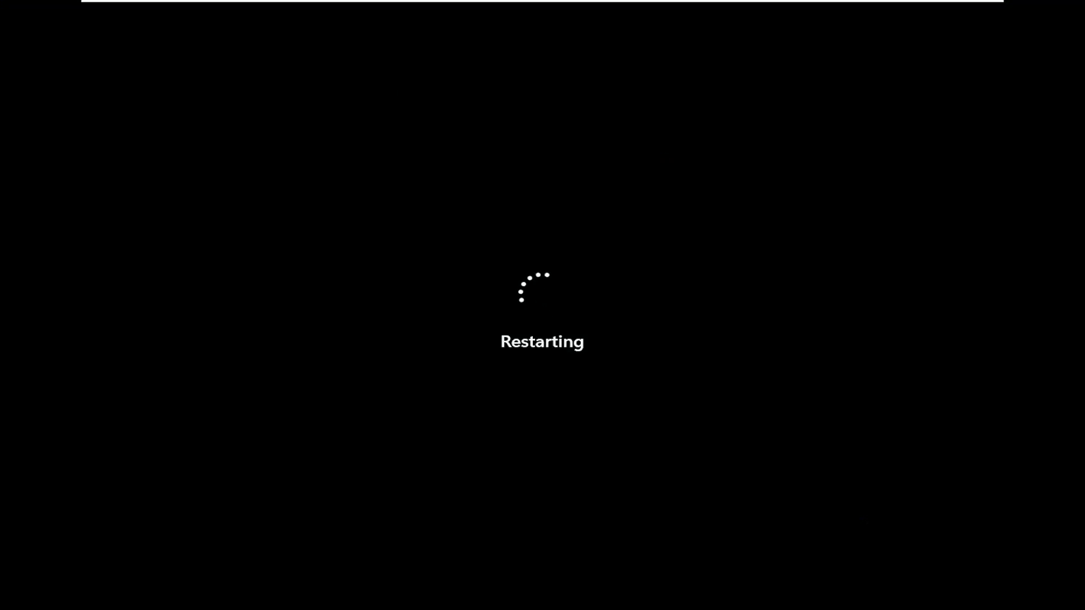